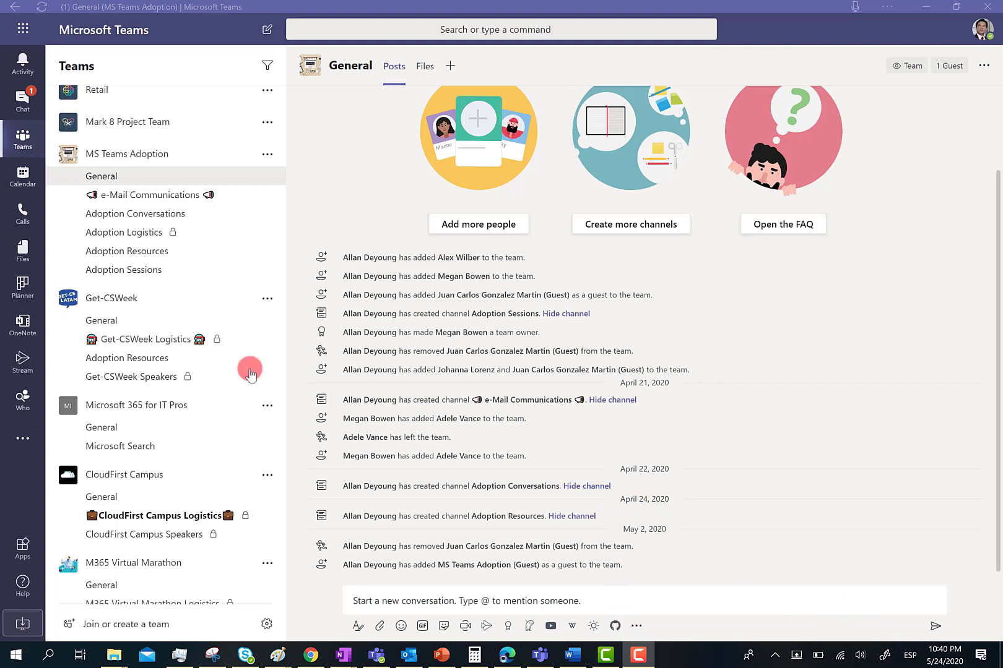
# - Show the Files tab of the Adoption Resources channel in MS Teams Adoption
pyautogui.click(178, 252)
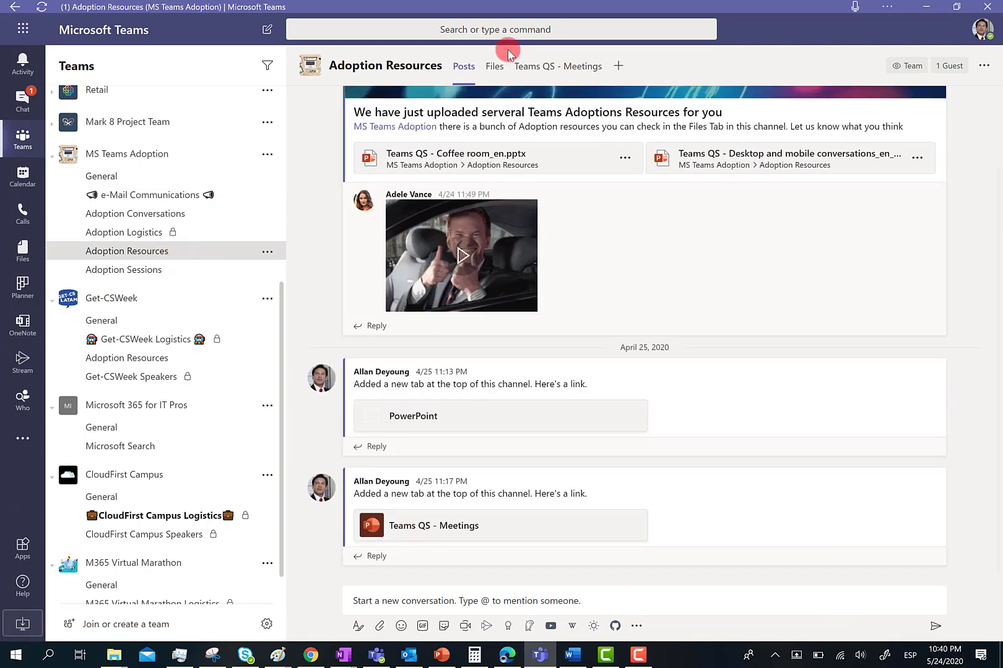
pyautogui.click(496, 69)
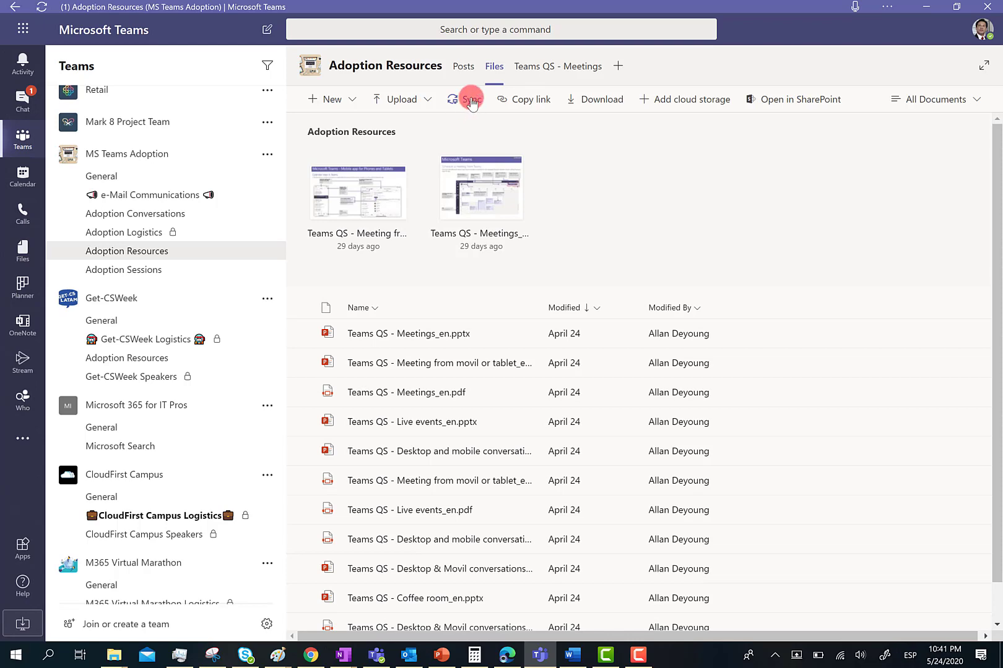
# - Choose Sync on the channel's Files toolbar to sync its files via OneDrive
pyautogui.click(470, 101)
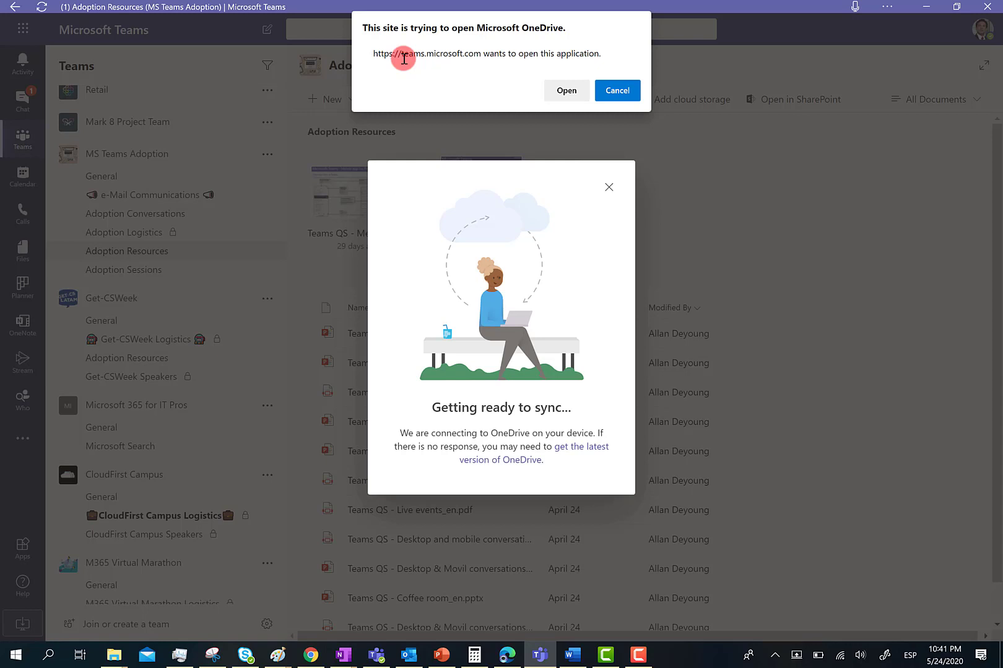
# - Allow the browser to launch OneDrive so the Contoso library opens in File Explorer
pyautogui.click(560, 91)
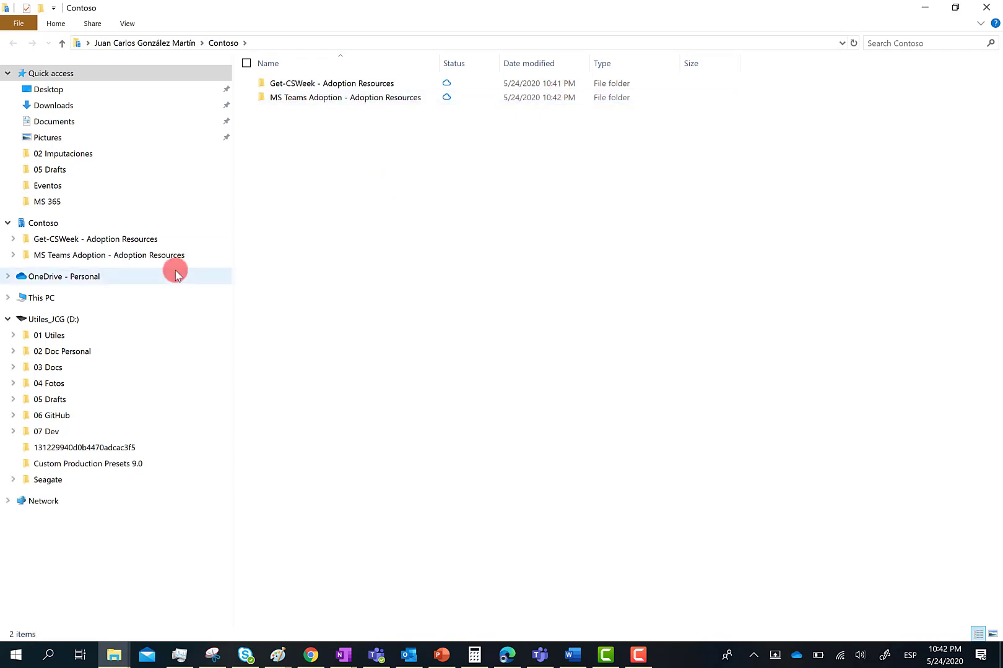
pyautogui.moveTo(109, 254)
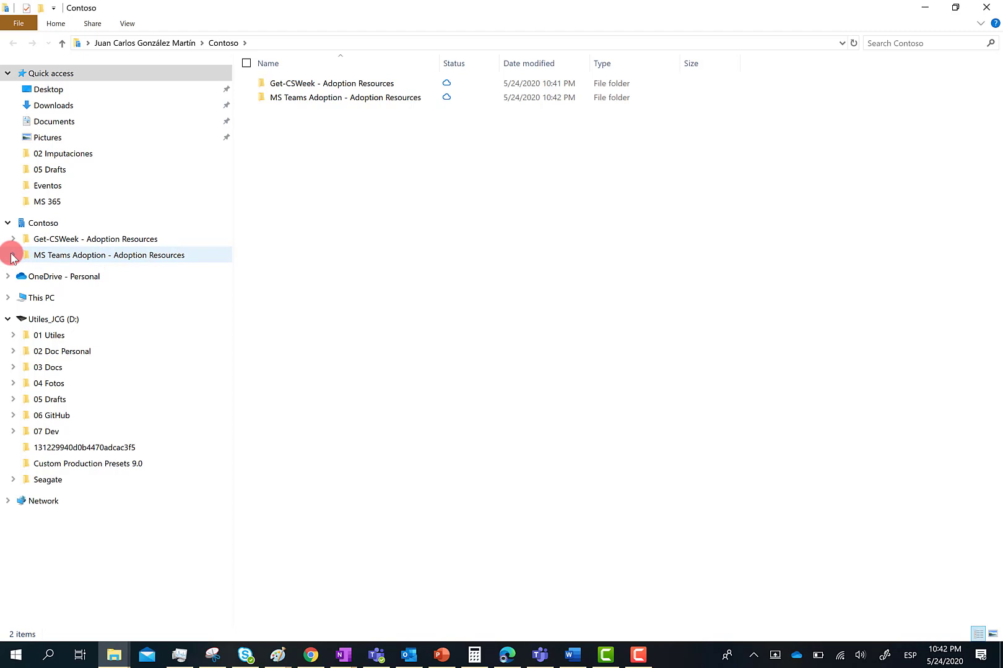
# - Show the MS Teams Adoption - Adoption Resources folder's 12 online-only files, minimizing Teams
pyautogui.click(71, 258)
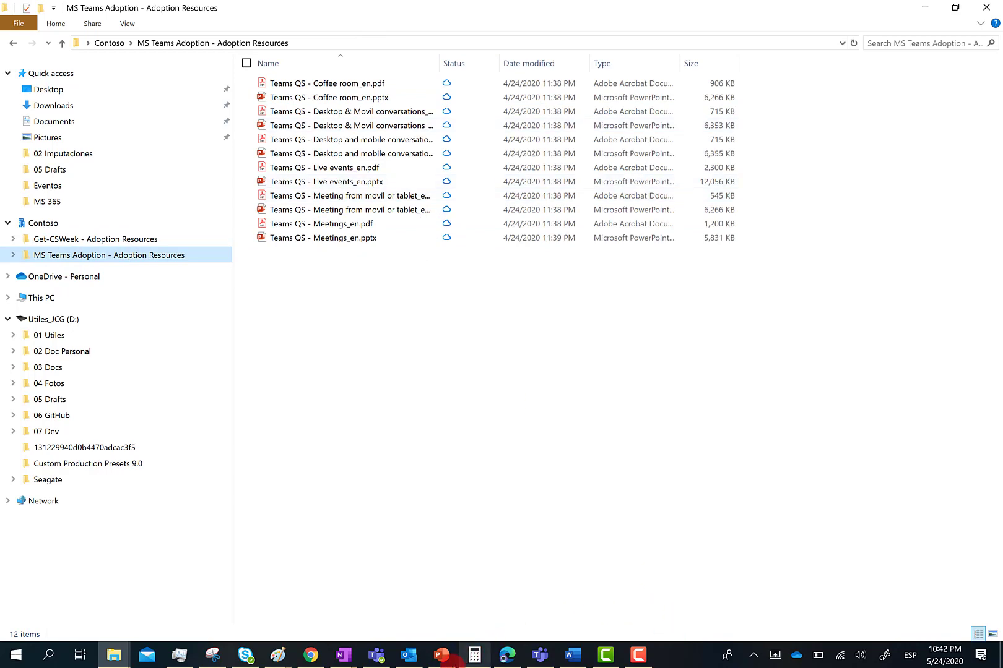
pyautogui.click(540, 656)
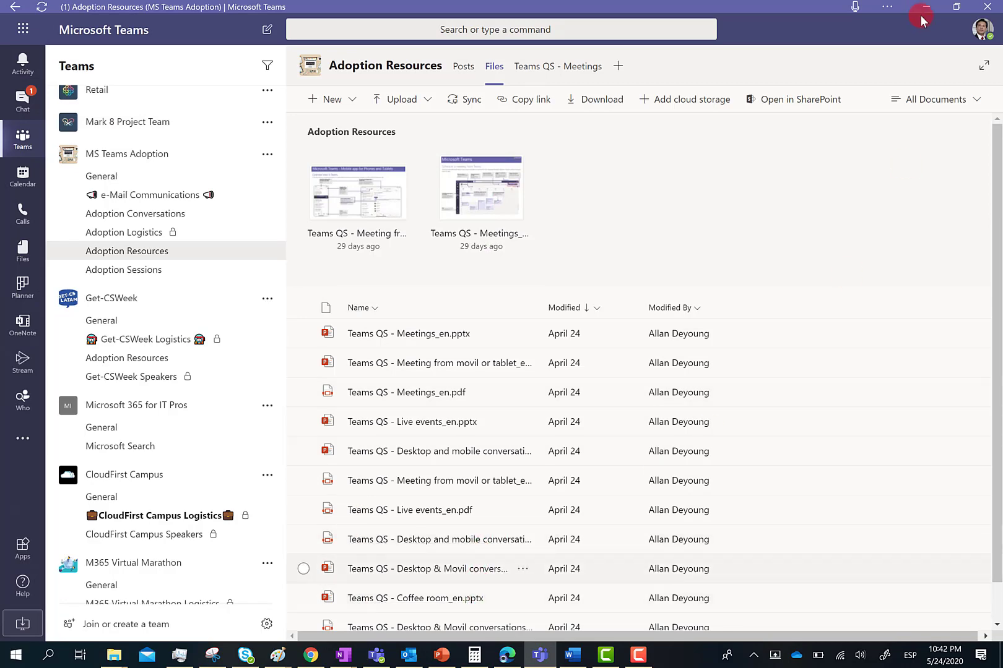
pyautogui.click(923, 7)
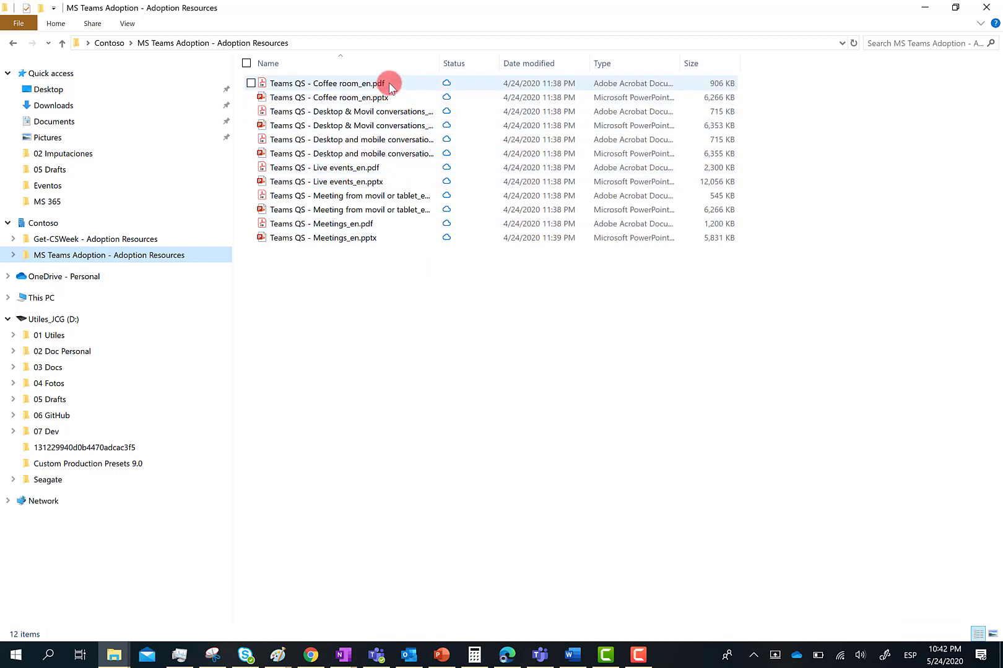
pyautogui.moveTo(389, 85)
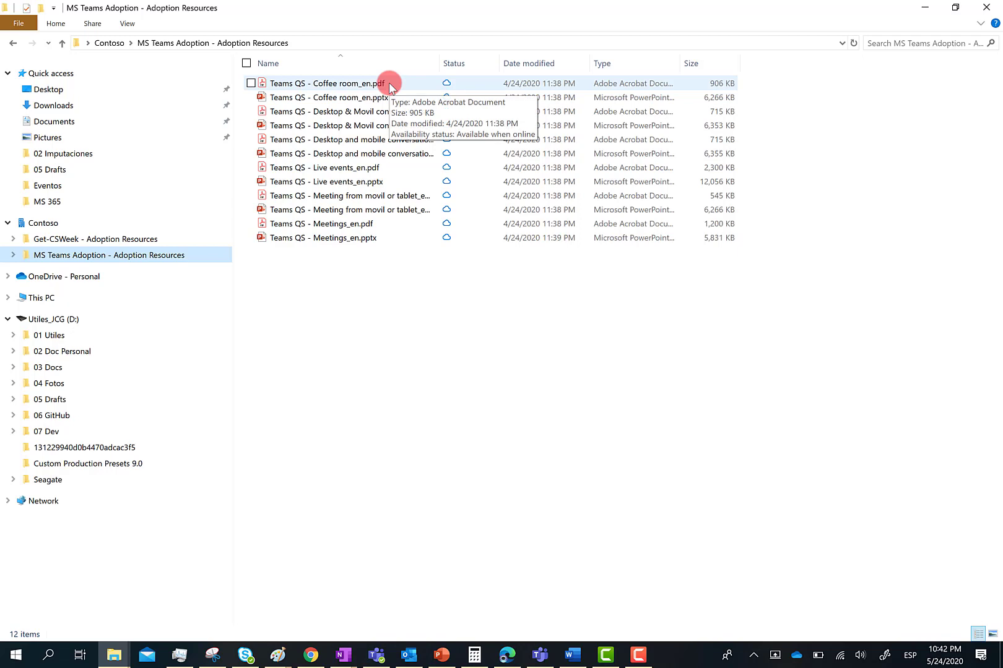
pyautogui.rightClick(389, 82)
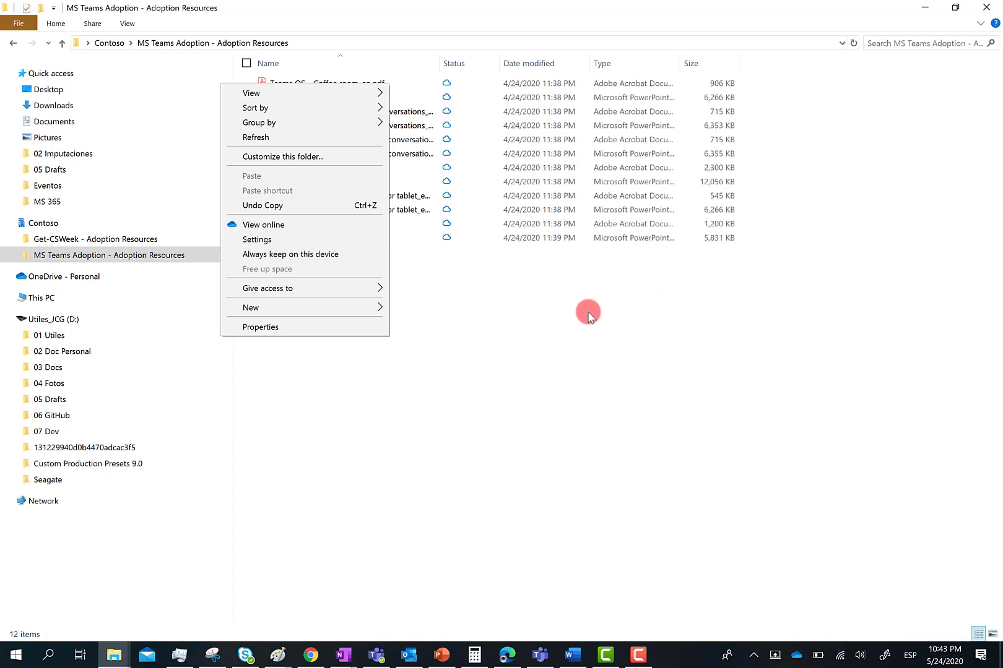
pyautogui.click(571, 328)
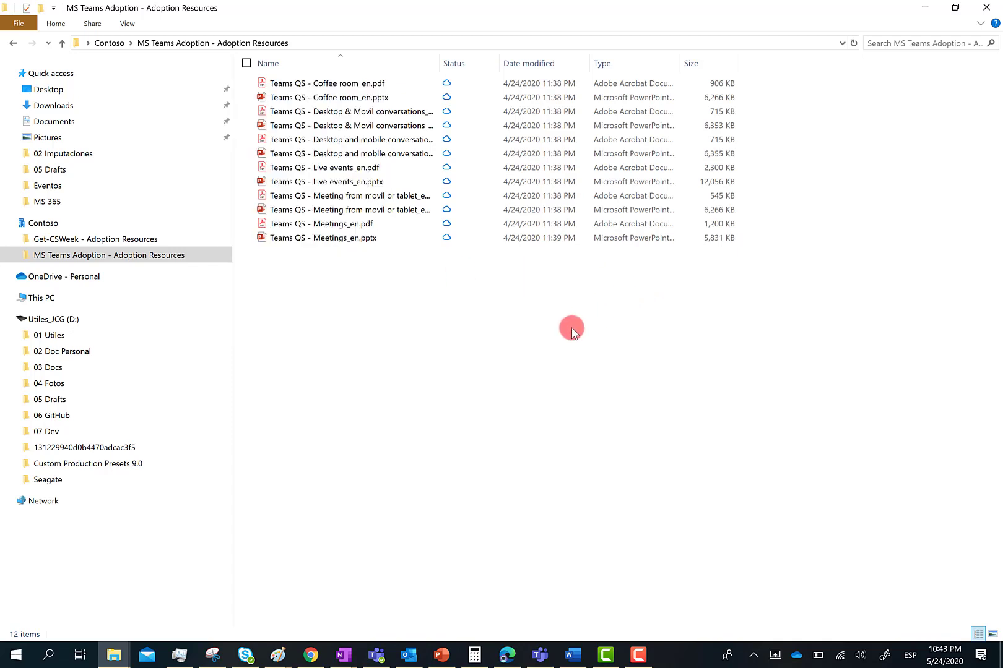